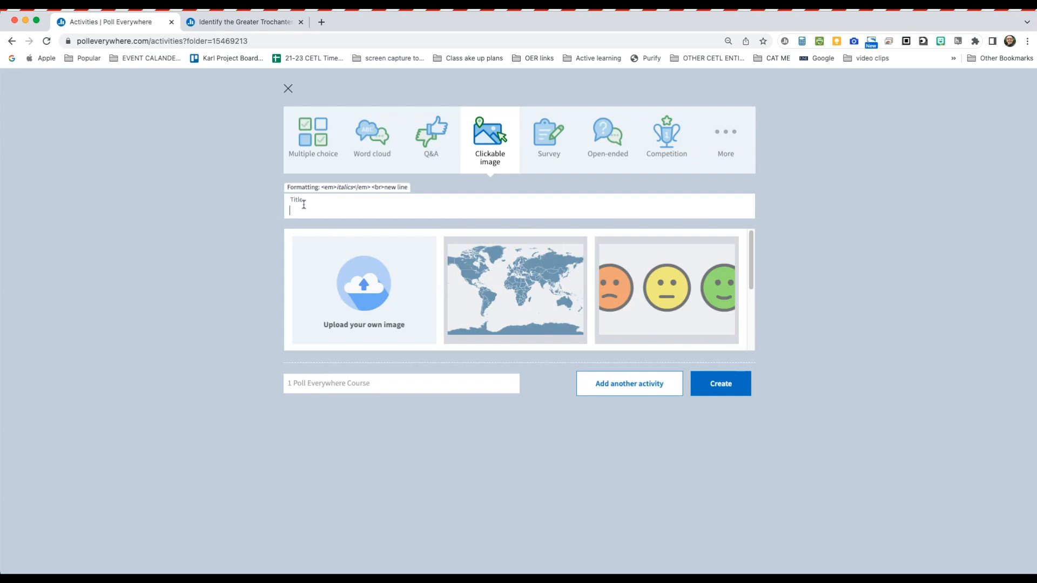
Title the clickable image activity as a question asking how people feel on the presenter's scale, and upload the screenshot of nine face photos.
{"action": "type", "text": "How do you feel on a scale of Karl?"}
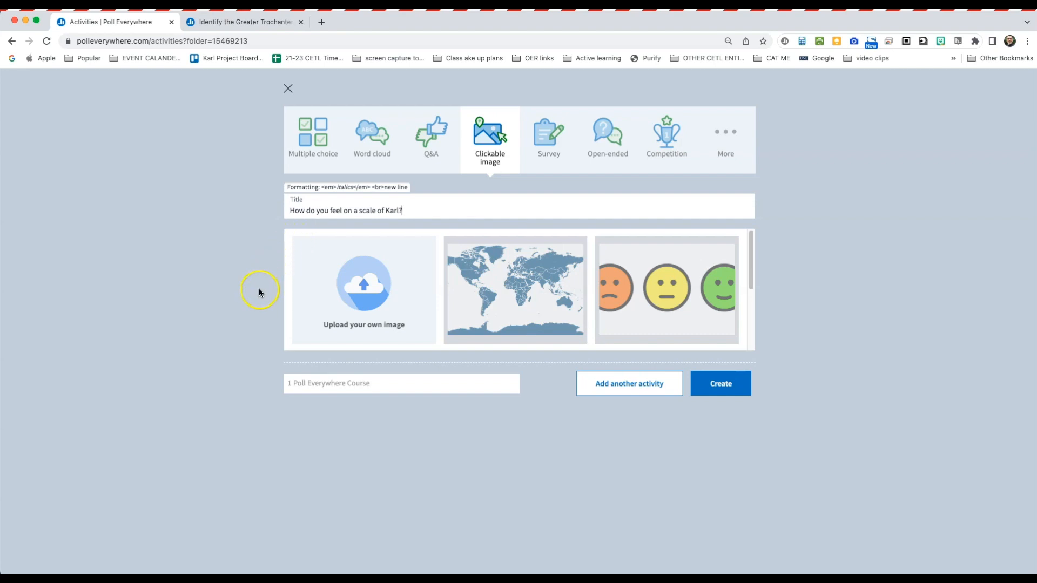
{"action": "scroll", "coordinate": [363, 302], "scroll_direction": "down", "scroll_amount": 2}
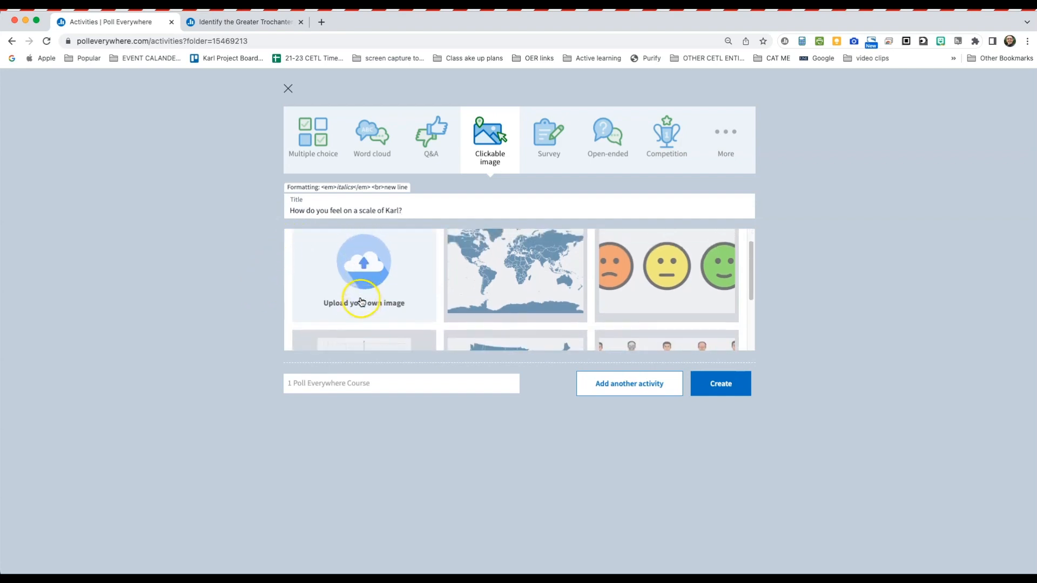
{"action": "scroll", "coordinate": [362, 301], "scroll_direction": "up", "scroll_amount": 2}
{"action": "scroll", "coordinate": [478, 292], "scroll_direction": "down", "scroll_amount": 3}
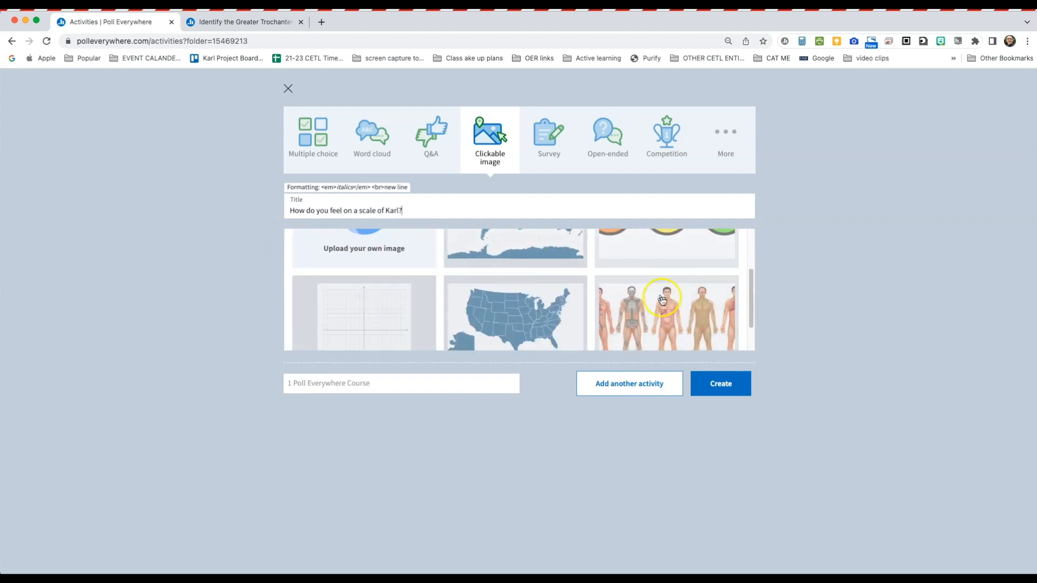
{"action": "scroll", "coordinate": [470, 295], "scroll_direction": "up", "scroll_amount": 3}
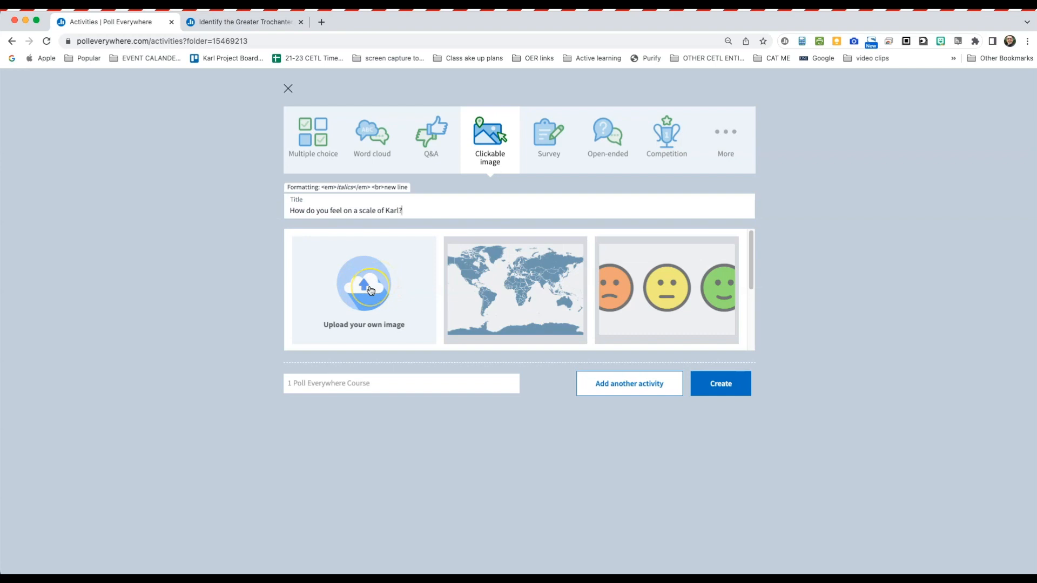
{"action": "left_click", "coordinate": [371, 291]}
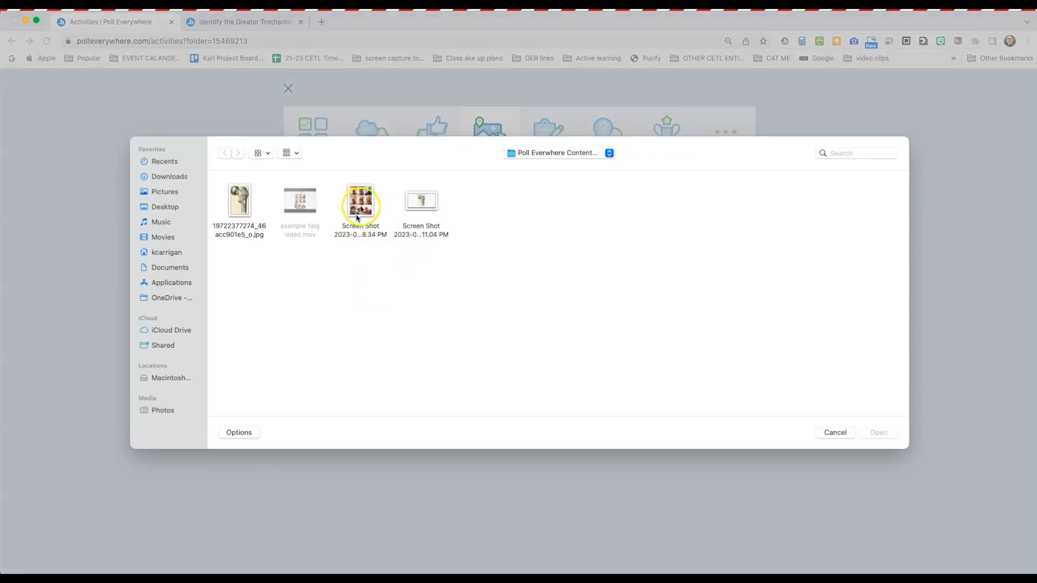
{"action": "left_click", "coordinate": [362, 204]}
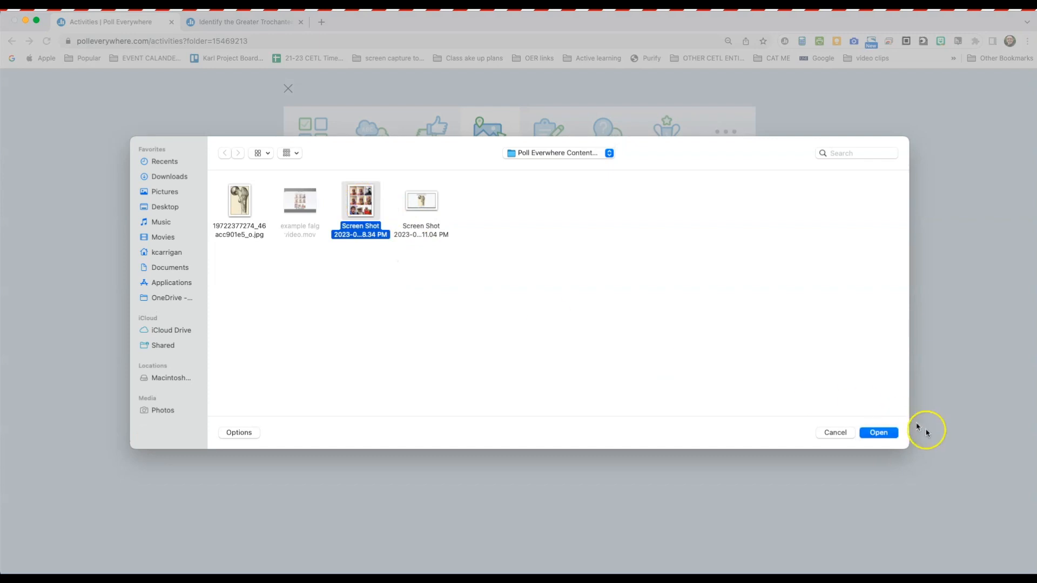
{"action": "left_click", "coordinate": [878, 433]}
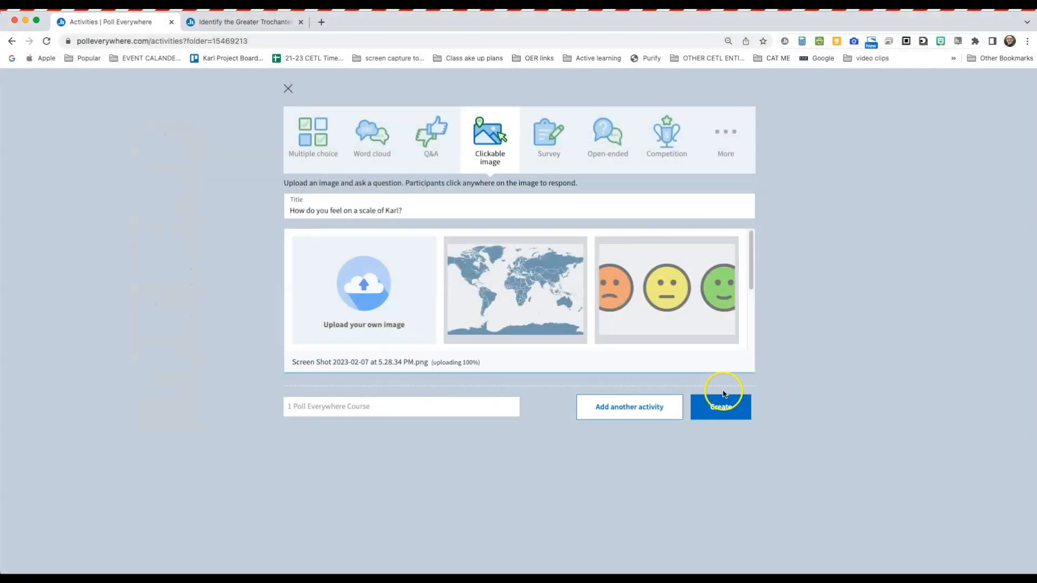
Examine the nine face photos in the uploaded image, from the first row down to the last.
{"action": "scroll", "coordinate": [724, 393], "scroll_direction": "down", "scroll_amount": 3}
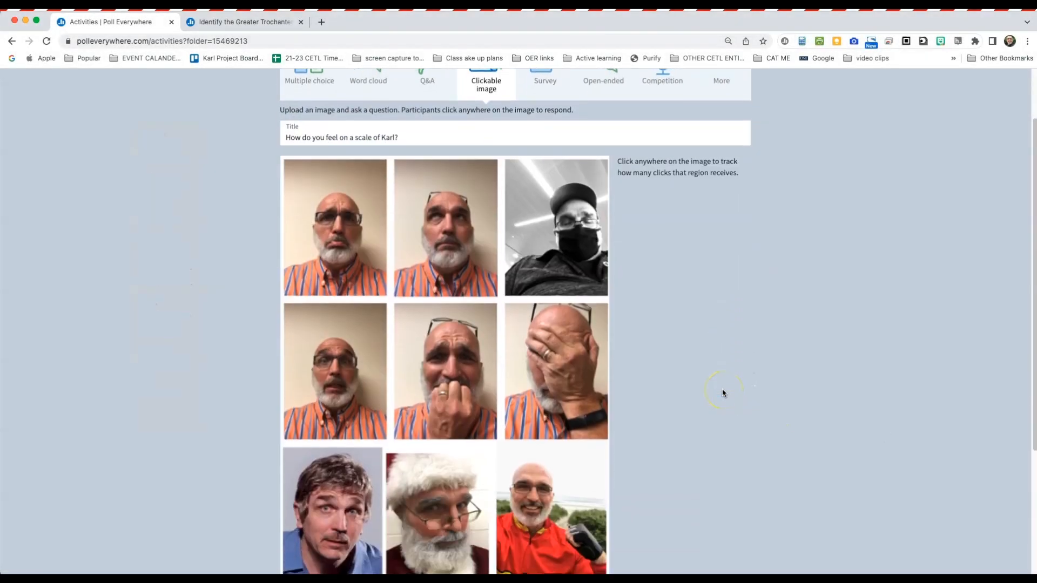
{"action": "scroll", "coordinate": [534, 503], "scroll_direction": "down", "scroll_amount": 1}
{"action": "scroll", "coordinate": [534, 505], "scroll_direction": "up", "scroll_amount": 1}
{"action": "scroll", "coordinate": [534, 503], "scroll_direction": "up", "scroll_amount": 3}
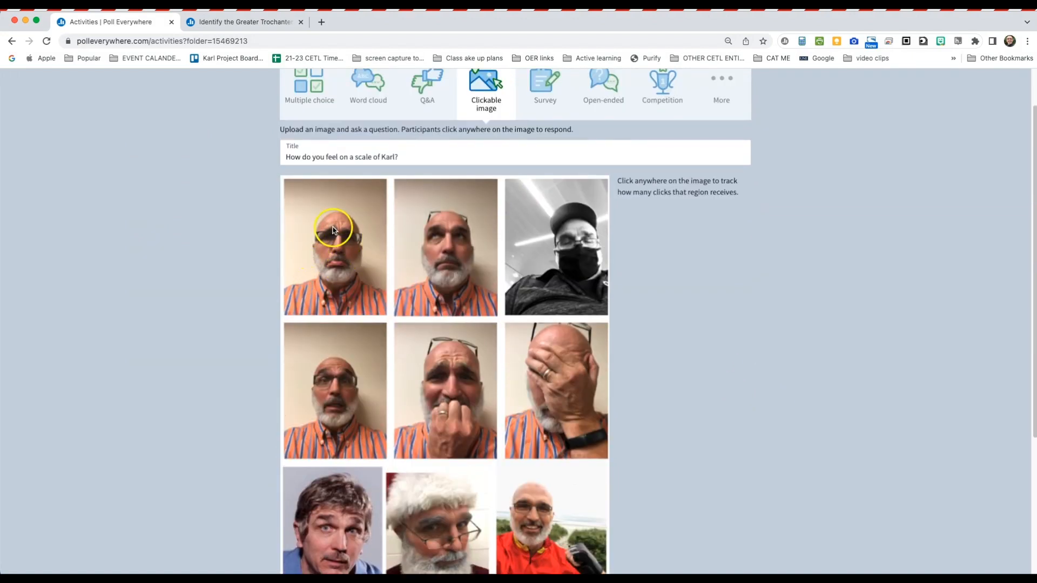
{"action": "scroll", "coordinate": [523, 388], "scroll_direction": "down", "scroll_amount": 4}
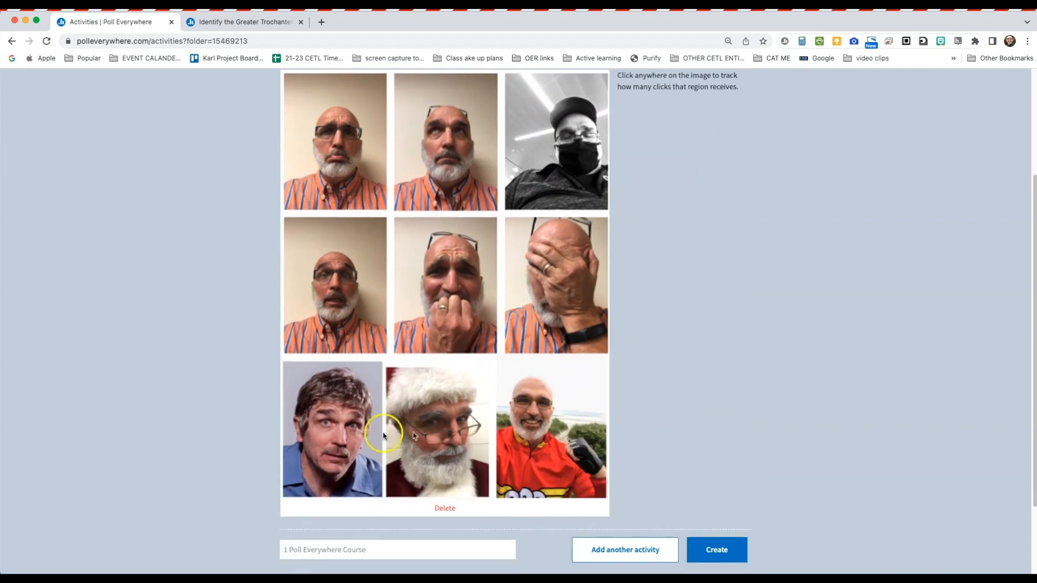
{"action": "scroll", "coordinate": [551, 427], "scroll_direction": "up", "scroll_amount": 3}
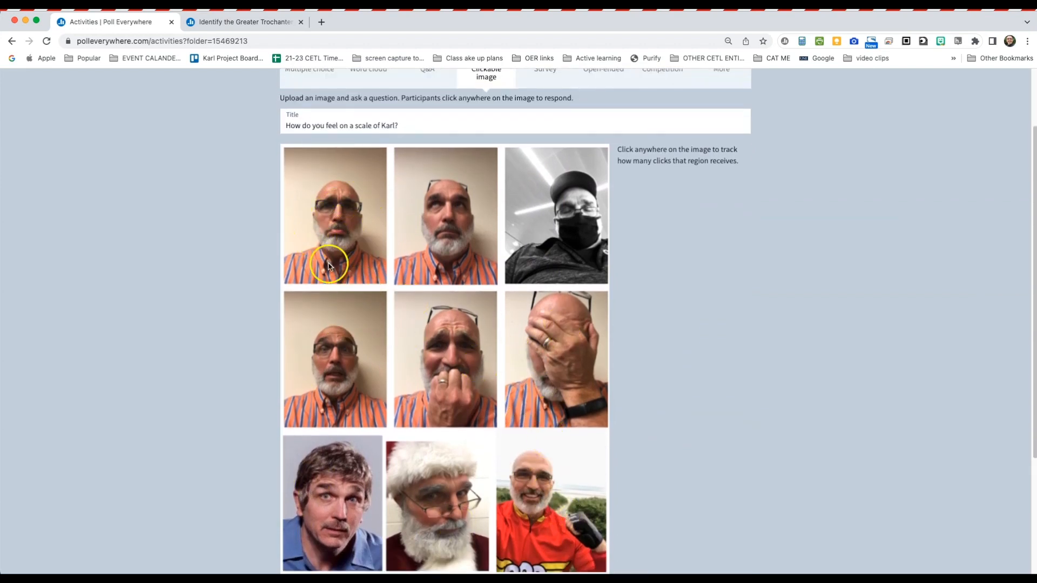
{"action": "scroll", "coordinate": [332, 264], "scroll_direction": "up", "scroll_amount": 1}
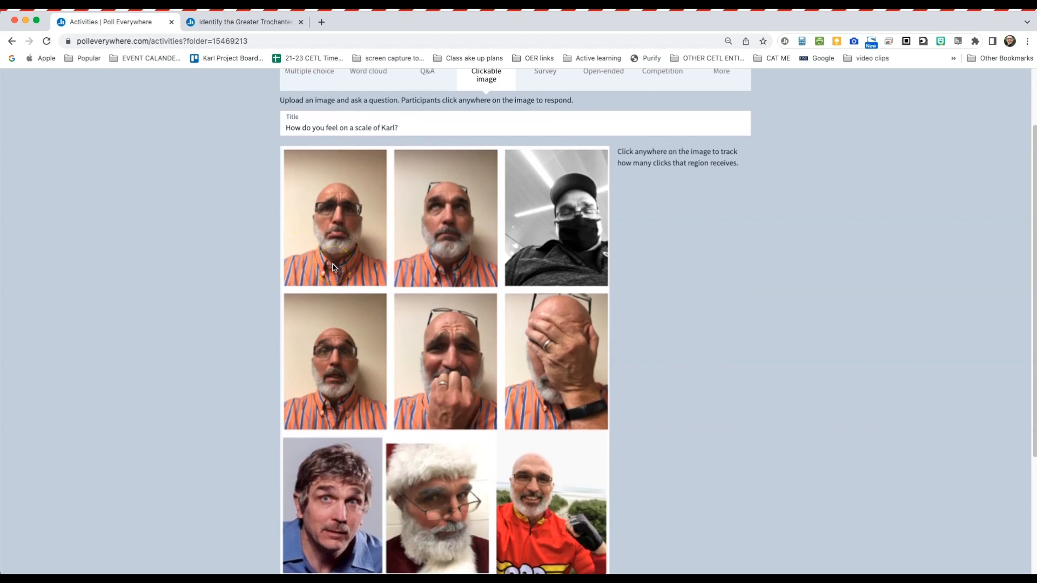
{"action": "scroll", "coordinate": [336, 267], "scroll_direction": "up", "scroll_amount": 1}
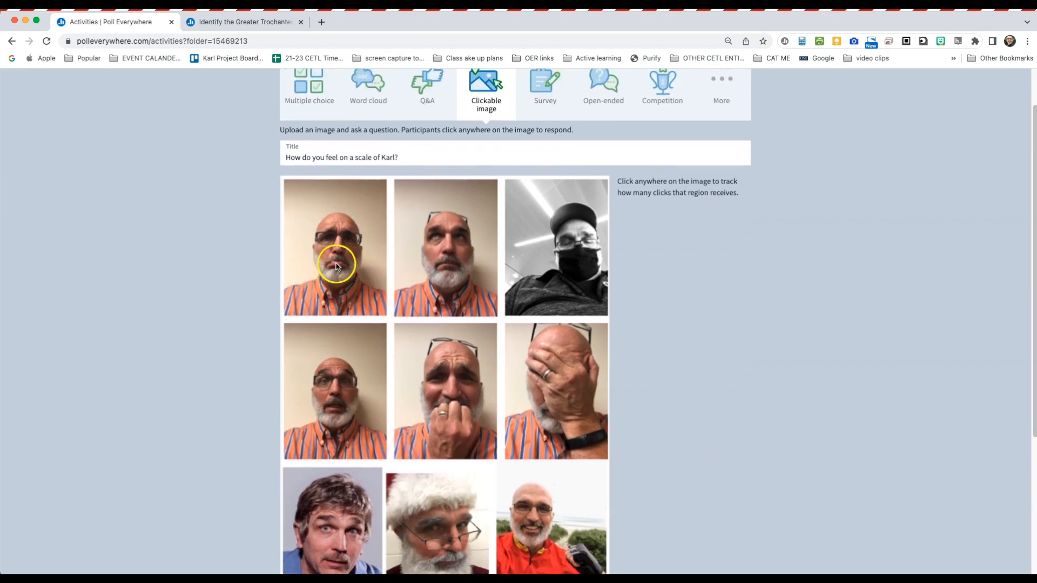
Add a clickable region on the first photo of the top row and resize it to cover most of that photo.
{"action": "left_click", "coordinate": [329, 237]}
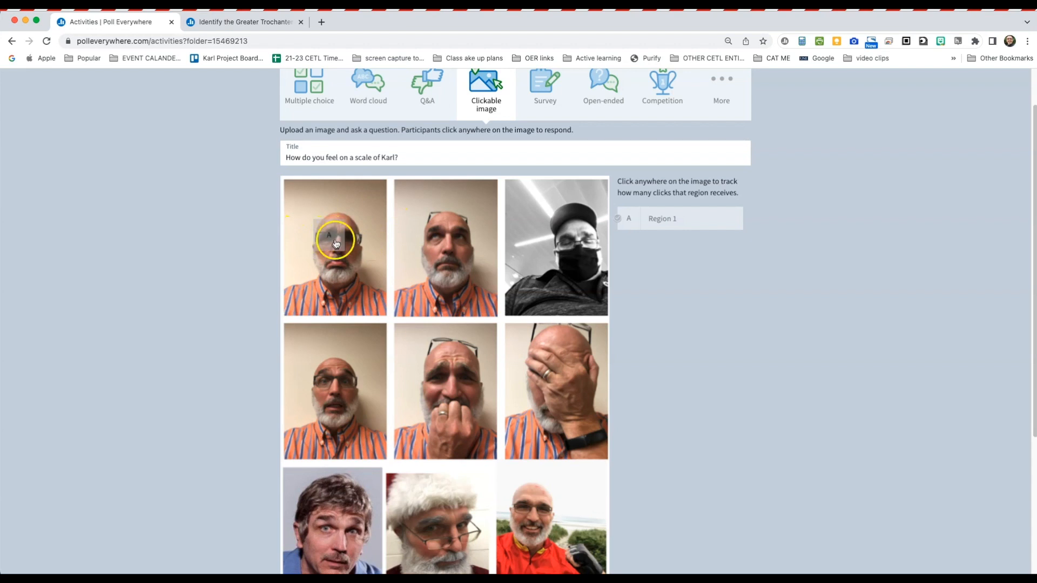
{"action": "left_click", "coordinate": [329, 234]}
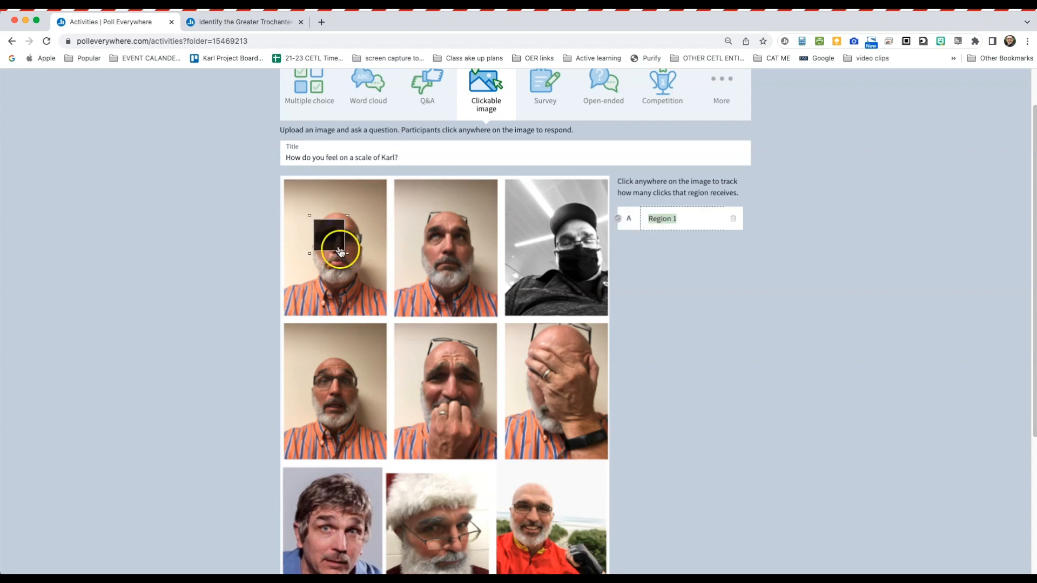
{"action": "left_click_drag", "start_coordinate": [347, 253], "coordinate": [381, 312]}
{"action": "left_click_drag", "start_coordinate": [310, 218], "coordinate": [285, 181]}
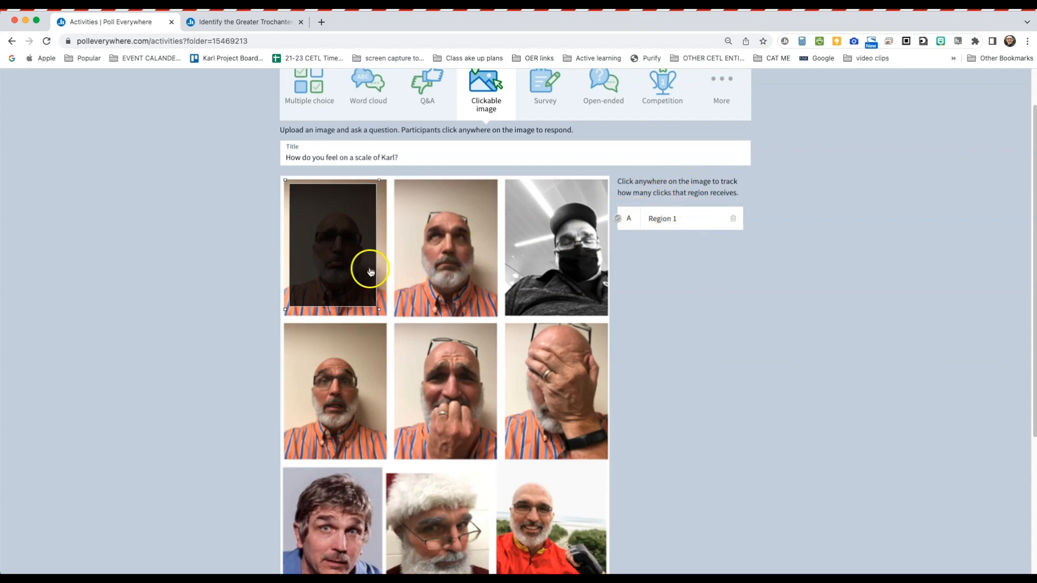
{"action": "left_click_drag", "start_coordinate": [348, 262], "coordinate": [349, 265]}
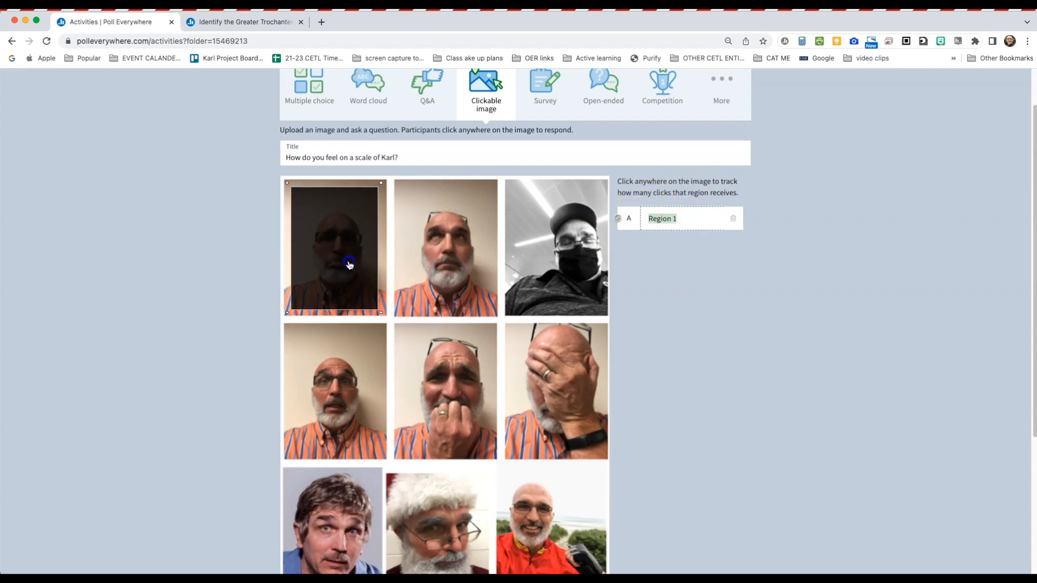
Add clickable regions on the second and third photos of the top row, each enlarged to fill its photo.
{"action": "left_click", "coordinate": [437, 235]}
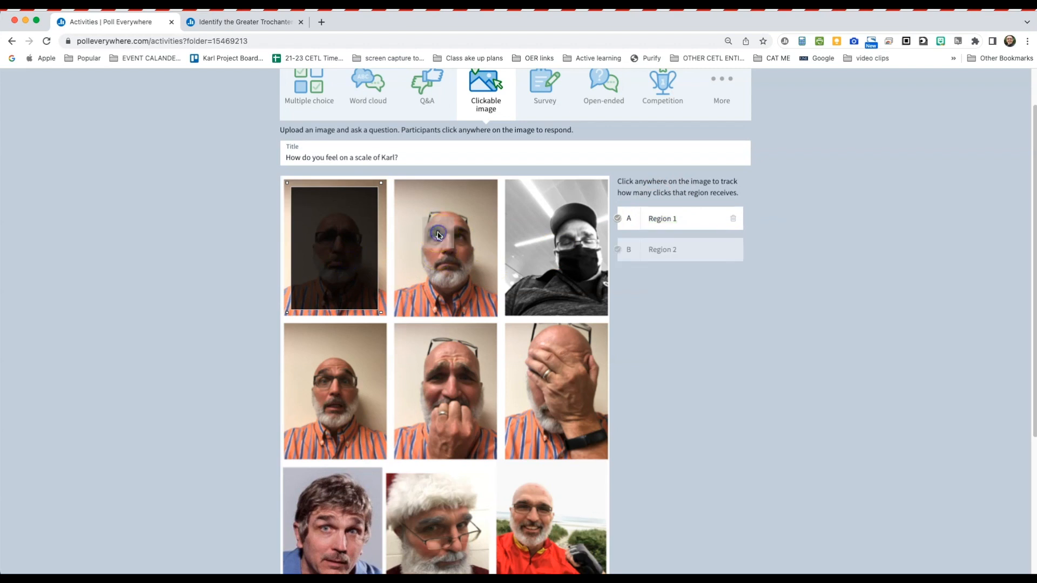
{"action": "left_click_drag", "start_coordinate": [418, 215], "coordinate": [398, 182]}
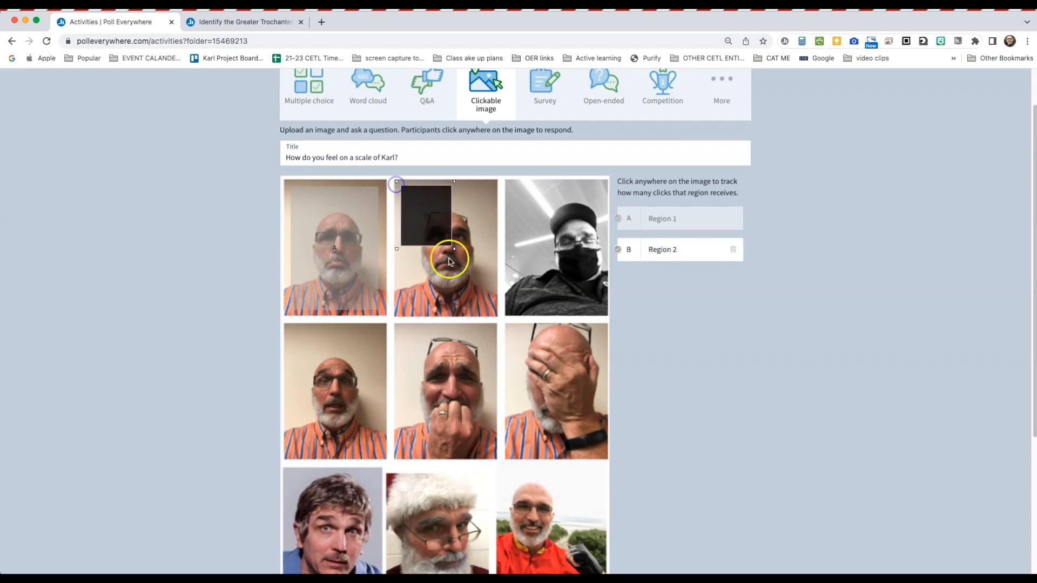
{"action": "left_click_drag", "start_coordinate": [456, 249], "coordinate": [495, 315]}
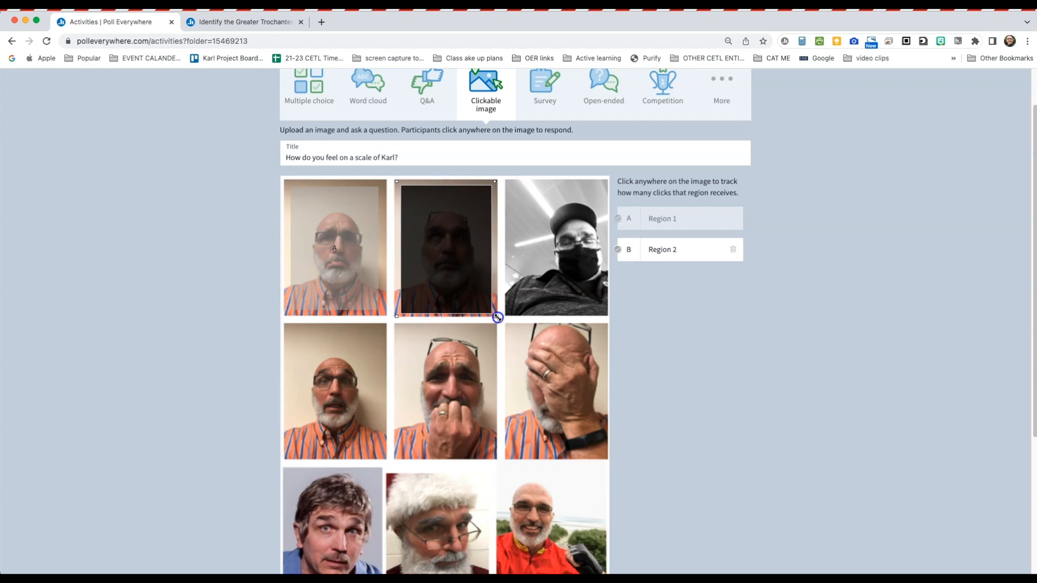
{"action": "left_click", "coordinate": [560, 235]}
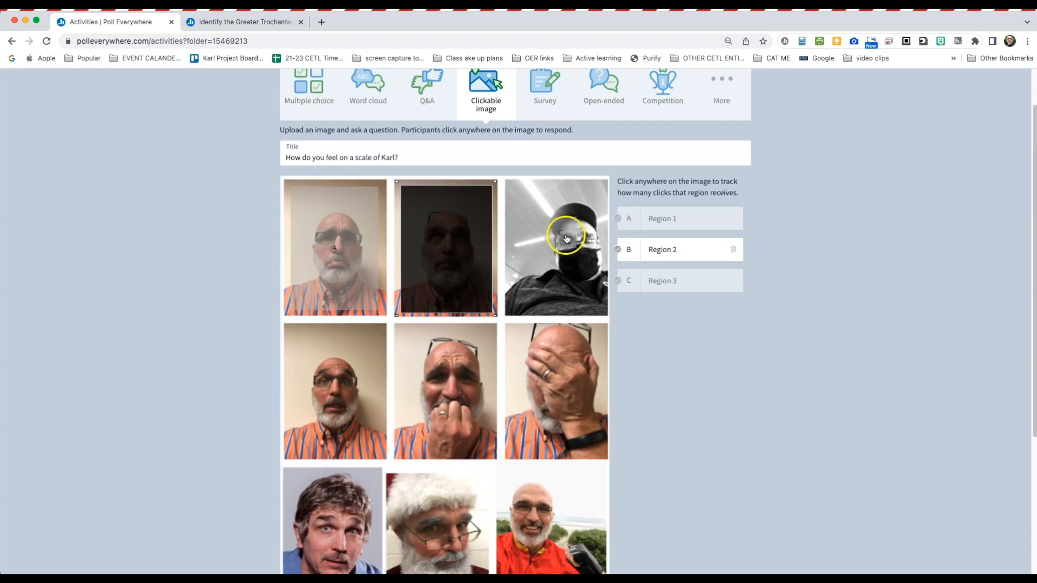
{"action": "left_click_drag", "start_coordinate": [542, 214], "coordinate": [506, 179]}
{"action": "left_click_drag", "start_coordinate": [580, 253], "coordinate": [607, 316]}
Add a clickable region on each of the three middle-row photos, enlarged to fill the photo.
{"action": "left_click", "coordinate": [319, 354]}
{"action": "left_click_drag", "start_coordinate": [300, 335], "coordinate": [282, 321]}
{"action": "left_click_drag", "start_coordinate": [338, 374], "coordinate": [387, 457]}
{"action": "left_click", "coordinate": [432, 351]}
{"action": "left_click_drag", "start_coordinate": [413, 333], "coordinate": [398, 324]}
{"action": "left_click_drag", "start_coordinate": [451, 371], "coordinate": [493, 458]}
{"action": "left_click", "coordinate": [561, 377]}
{"action": "left_click_drag", "start_coordinate": [542, 358], "coordinate": [508, 324]}
{"action": "left_click_drag", "start_coordinate": [580, 396], "coordinate": [607, 457]}
Add a clickable region on each of the three bottom-row photos, sized to cover the photo.
{"action": "scroll", "coordinate": [611, 459], "scroll_direction": "down", "scroll_amount": 2}
{"action": "left_click", "coordinate": [315, 425]}
{"action": "left_click_drag", "start_coordinate": [296, 407], "coordinate": [284, 380]}
{"action": "left_click_drag", "start_coordinate": [481, 512], "coordinate": [484, 506]}
{"action": "left_click", "coordinate": [533, 421]}
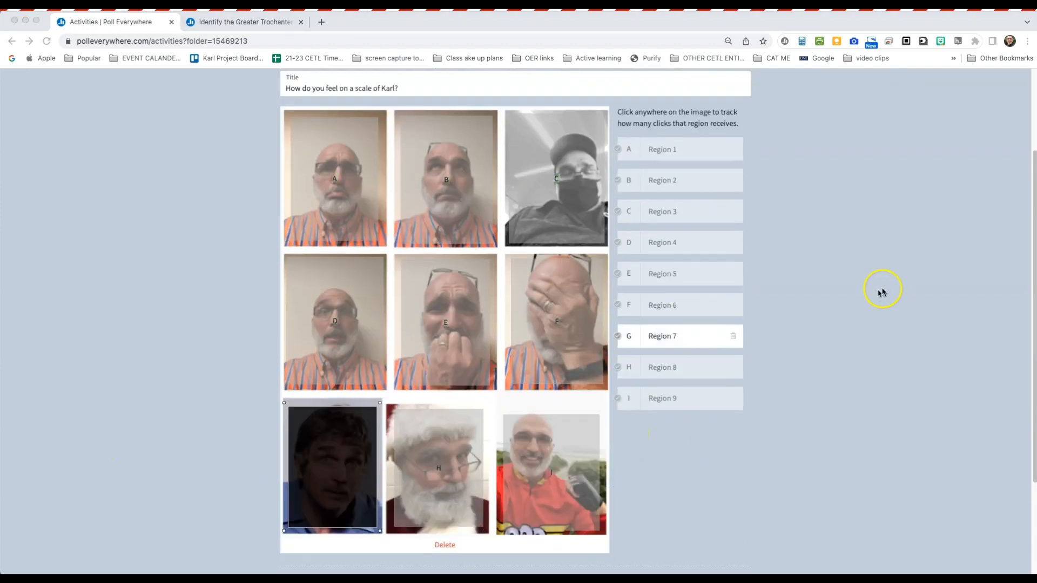
Label regions A, B and C "Sad", "exasperated" and "Sleepy".
{"action": "left_click", "coordinate": [685, 150]}
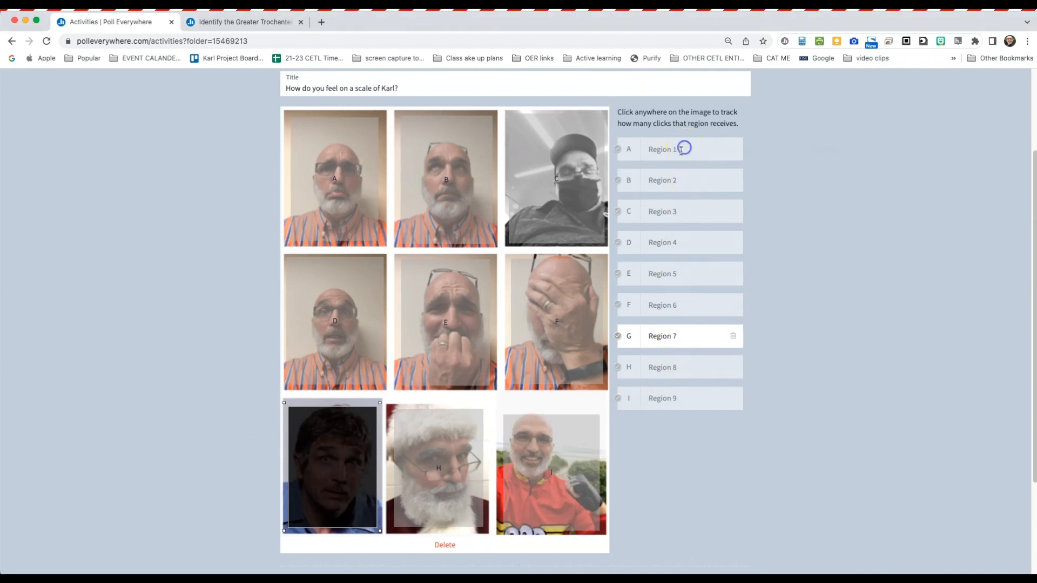
{"action": "left_click", "coordinate": [681, 151]}
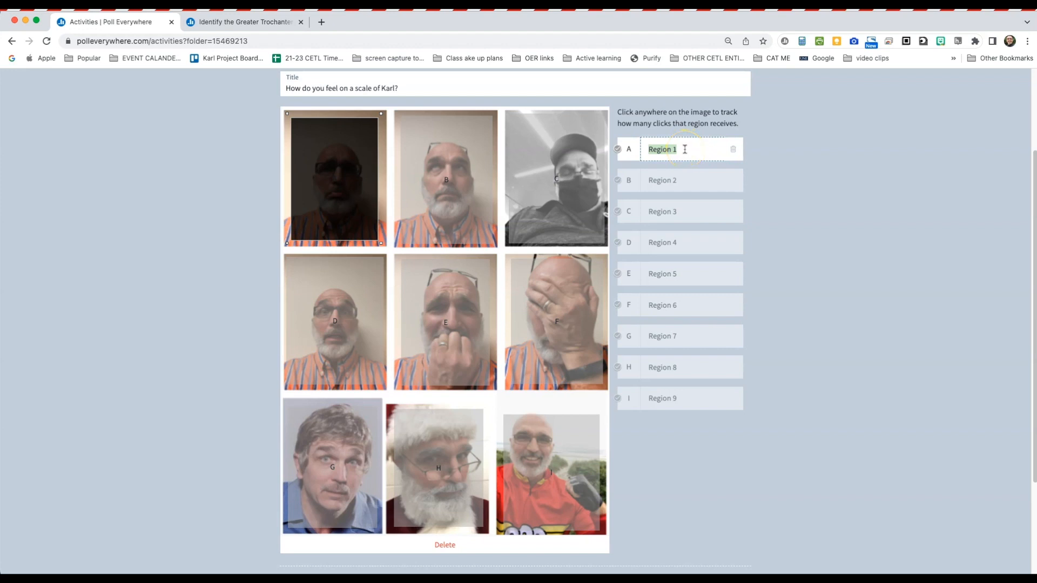
{"action": "left_click", "coordinate": [679, 185]}
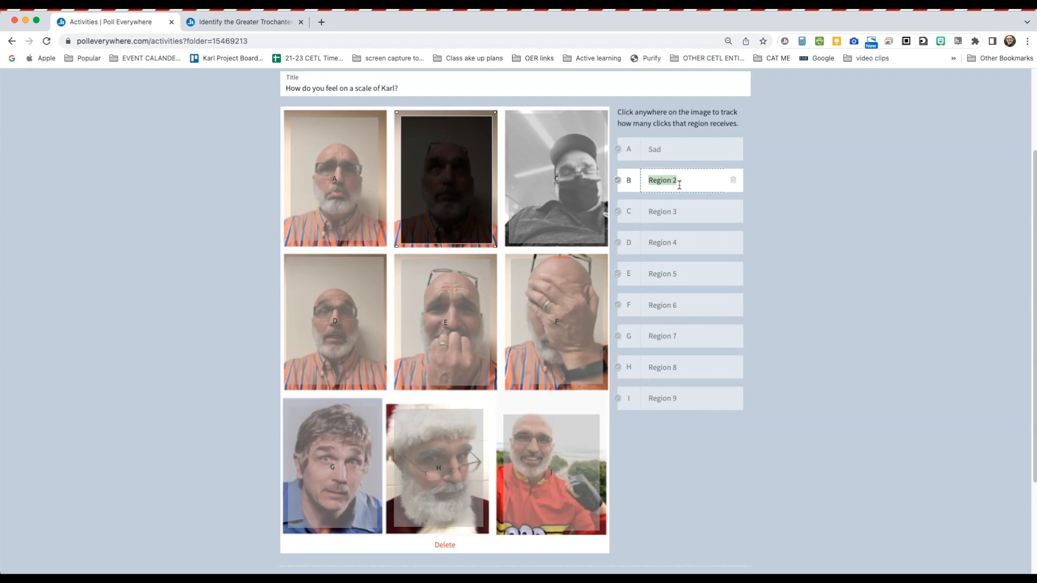
{"action": "type", "text": "exasperated"}
{"action": "left_click", "coordinate": [667, 207]}
{"action": "type", "text": "Sleepy"}
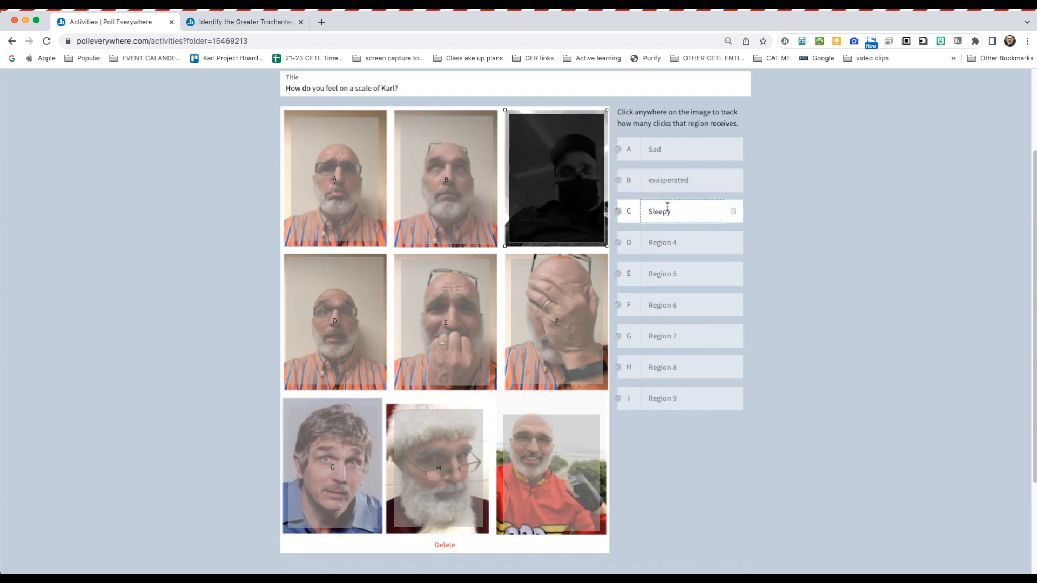
Label regions D, E and F "Surprised", "Nervous" and "Face slap".
{"action": "left_click", "coordinate": [694, 240]}
{"action": "type", "text": "Surprised"}
{"action": "key", "text": "Tab"}
{"action": "type", "text": "Nervous"}
{"action": "left_click", "coordinate": [698, 307]}
{"action": "type", "text": "H"}
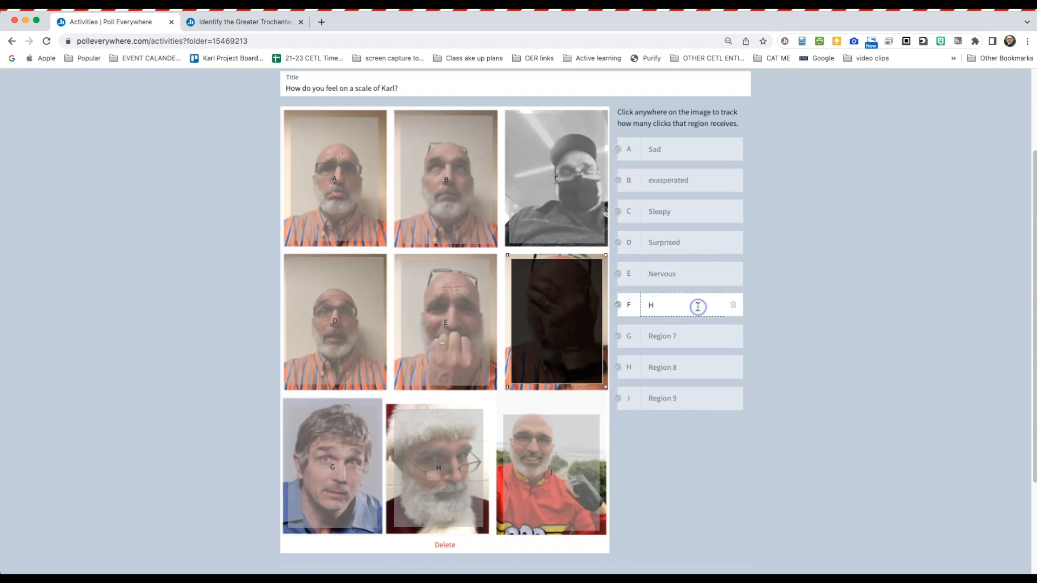
Label regions G, H and I "Smarmy 70's", "Nice list" and "Stoked", and create the activity.
{"action": "left_click", "coordinate": [683, 336]}
{"action": "type", "text": "Smarmy 70's"}
{"action": "left_click", "coordinate": [684, 367]}
{"action": "type", "text": "Nice list"}
{"action": "left_click", "coordinate": [685, 398]}
{"action": "type", "text": "Stoked"}
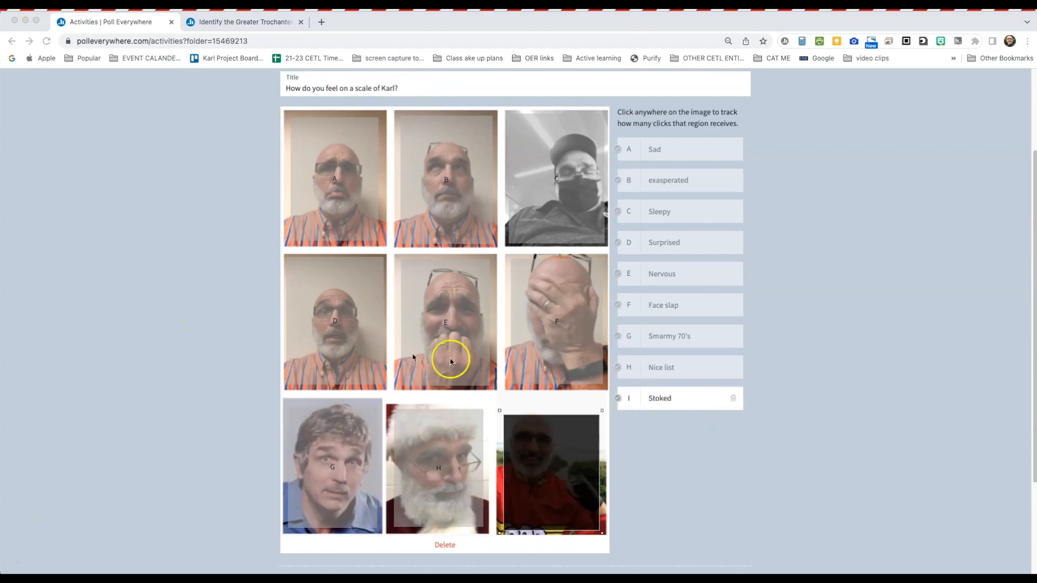
{"action": "scroll", "coordinate": [662, 456], "scroll_direction": "down", "scroll_amount": 3}
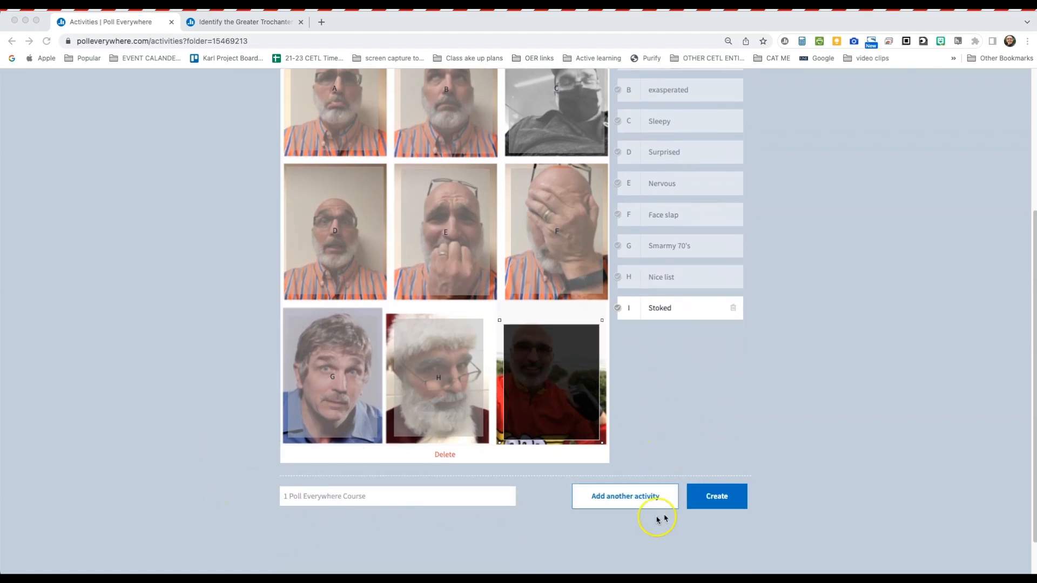
{"action": "left_click", "coordinate": [720, 498]}
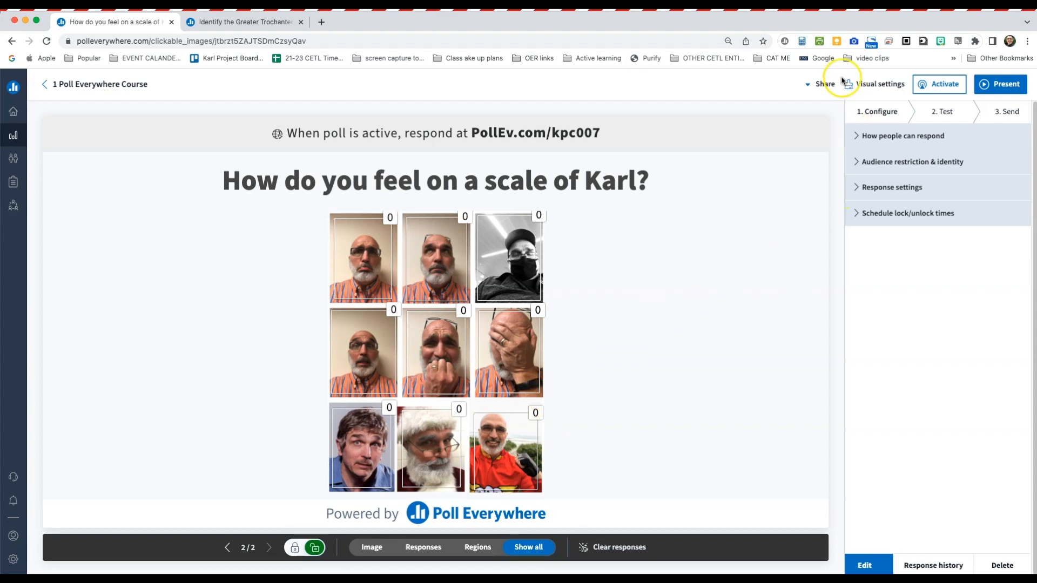
Turn on showing total results on the chart in the activity's visual settings and save the change.
{"action": "left_click", "coordinate": [862, 85]}
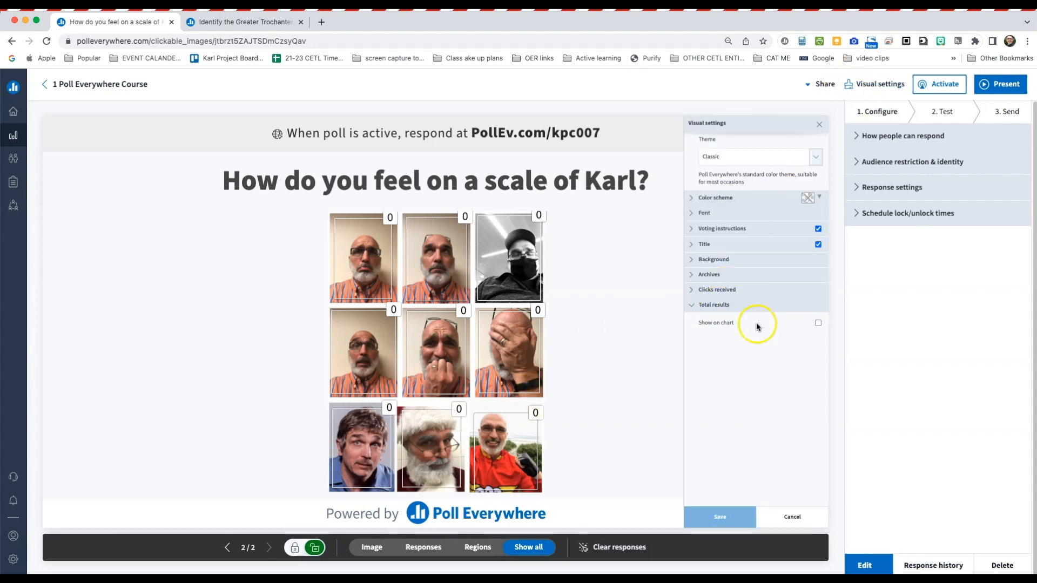
{"action": "left_click", "coordinate": [817, 323]}
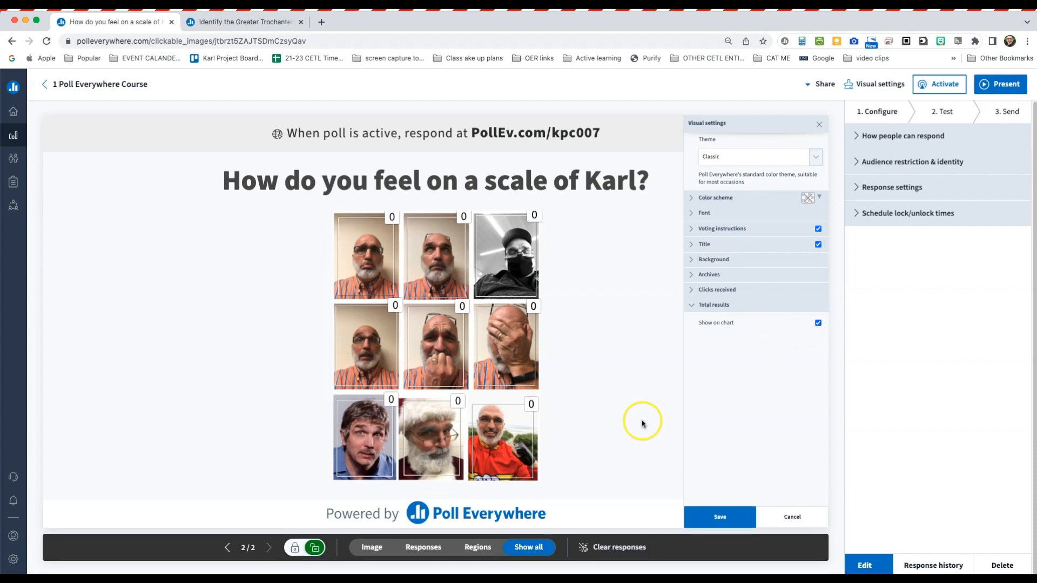
{"action": "left_click", "coordinate": [716, 517]}
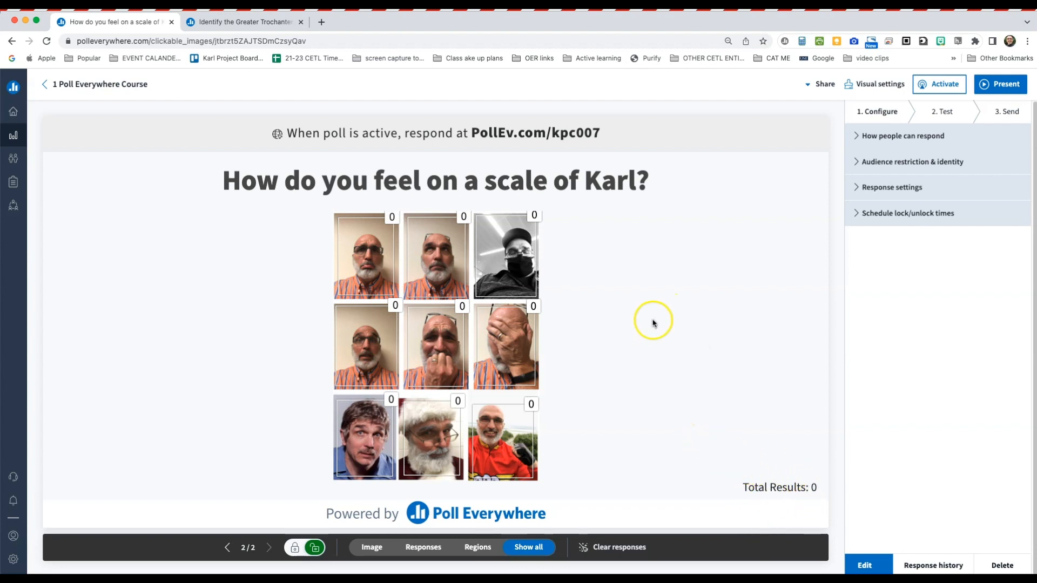
Activate the poll and submit a test response on the bottom-row photo with the red jersey.
{"action": "left_click", "coordinate": [949, 112]}
{"action": "left_click", "coordinate": [941, 85]}
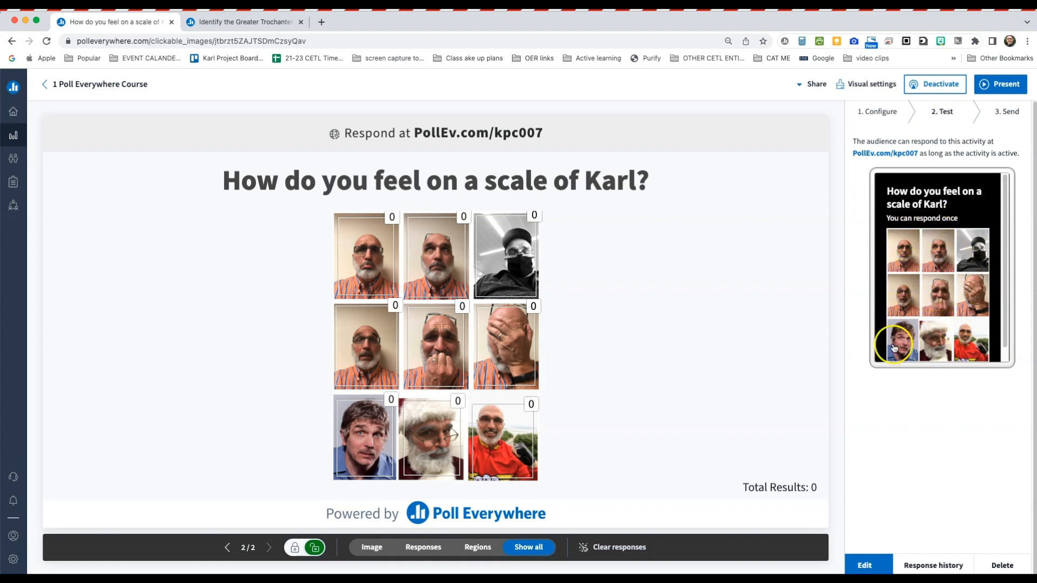
{"action": "left_click", "coordinate": [965, 332]}
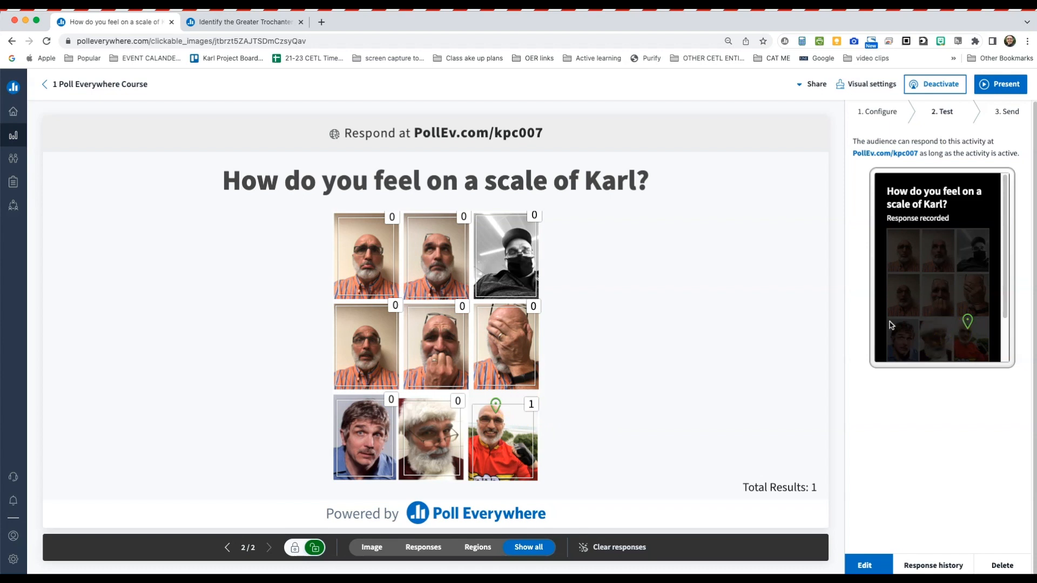
Deactivate the poll and return to the 1 Poll Everywhere Course folder.
{"action": "left_click", "coordinate": [944, 85]}
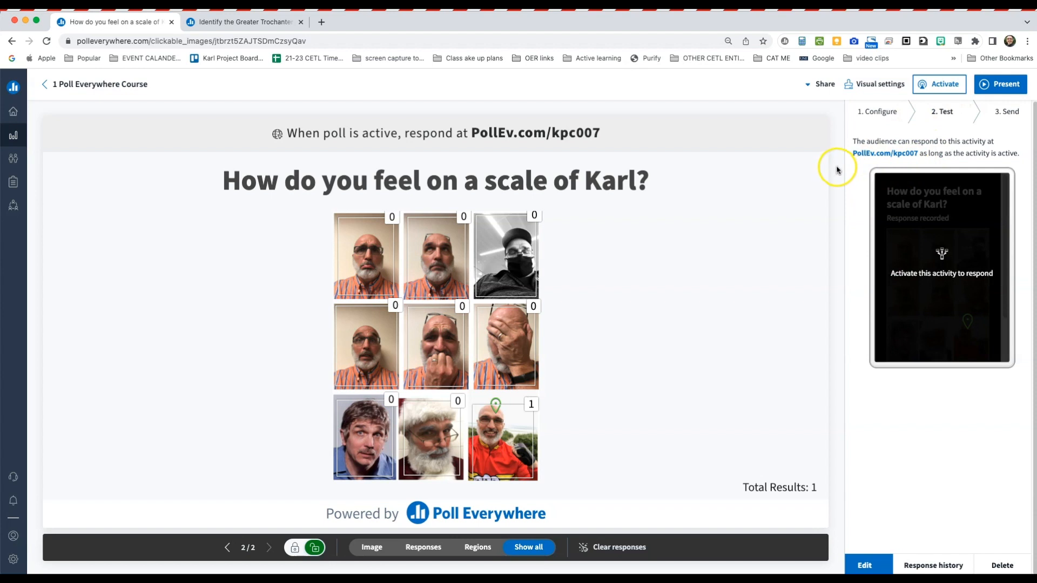
{"action": "left_click", "coordinate": [106, 85]}
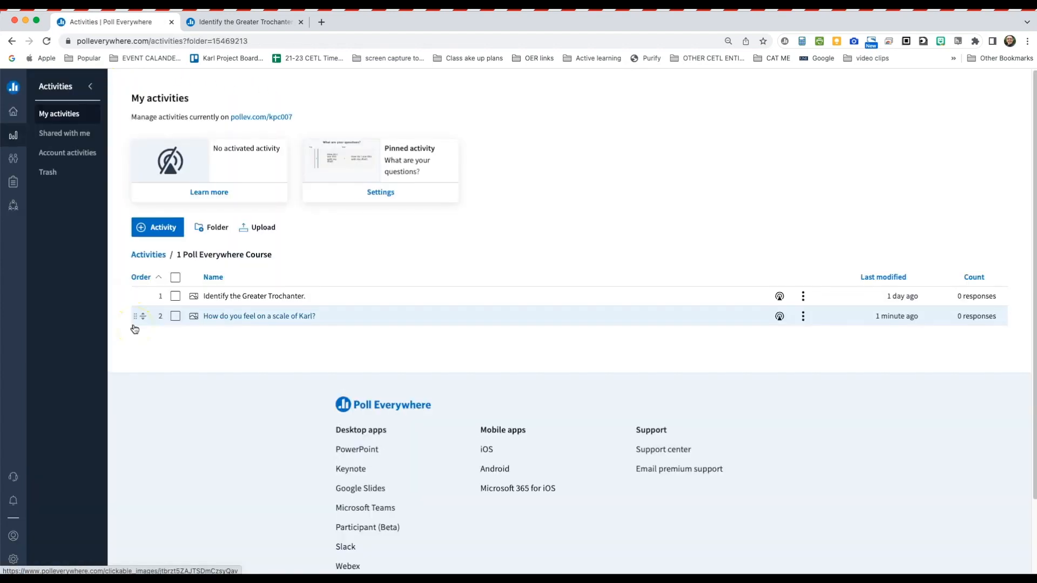